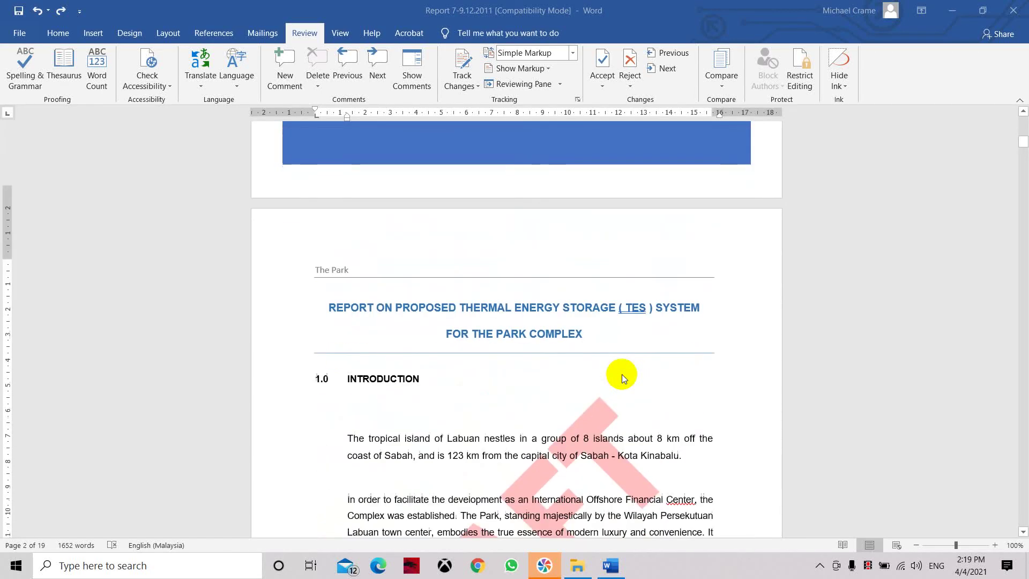
scroll(622, 374, "down", 2)
scroll(622, 374, "up", 1)
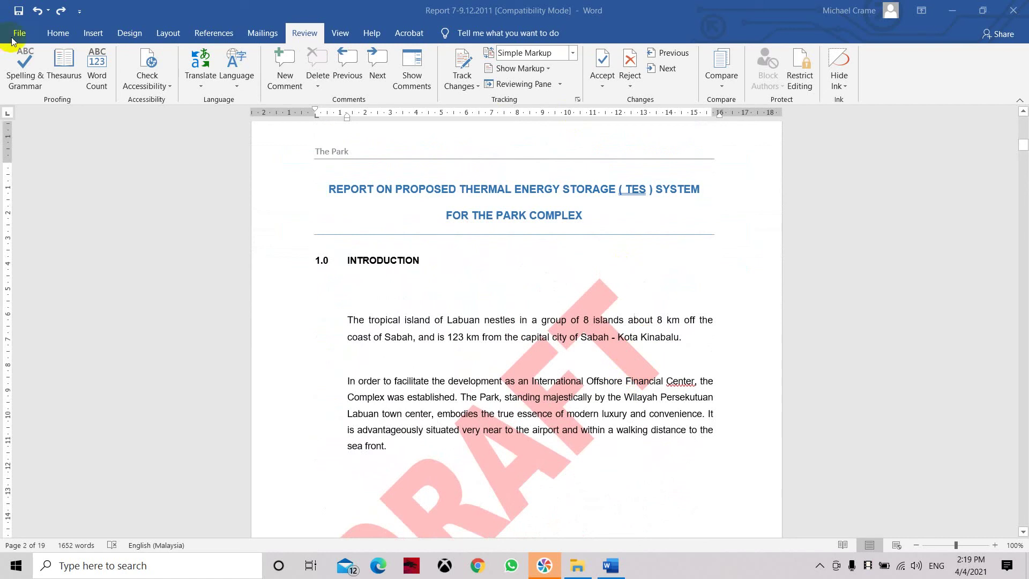
Switch the ribbon to the Home tab while viewing the report's introduction page.
left_click(58, 33)
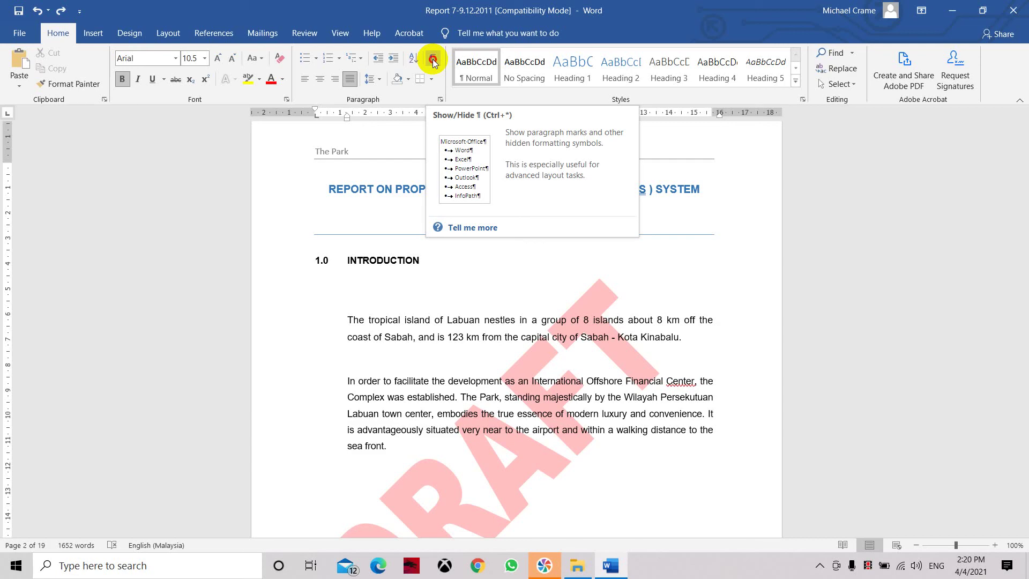
Turn on Show/Hide ¶ formatting marks, then open the File screen listing recent documents.
left_click(432, 59)
scroll(327, 198, "up", 1)
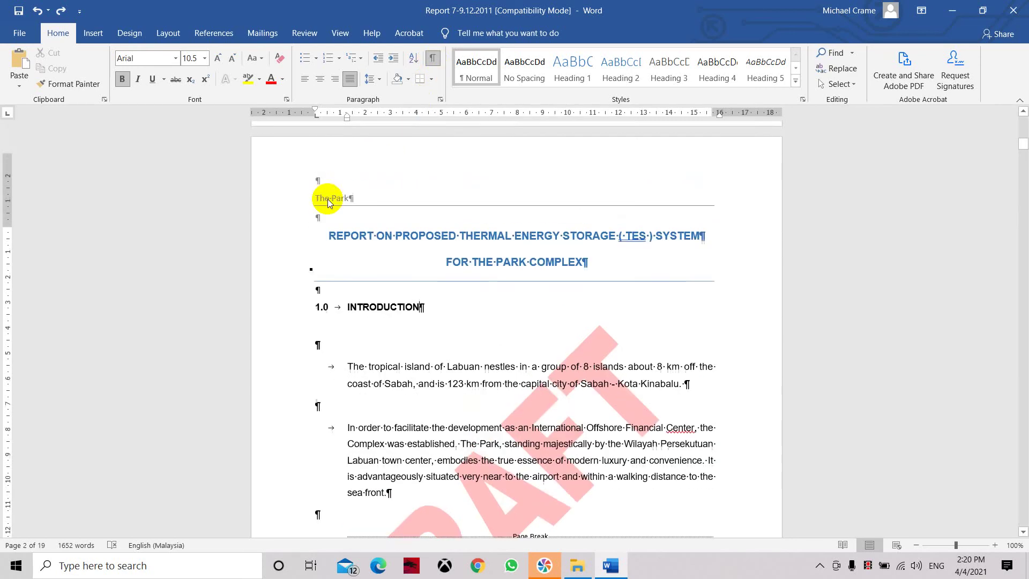
scroll(327, 269, "up", 2)
scroll(327, 269, "down", 2)
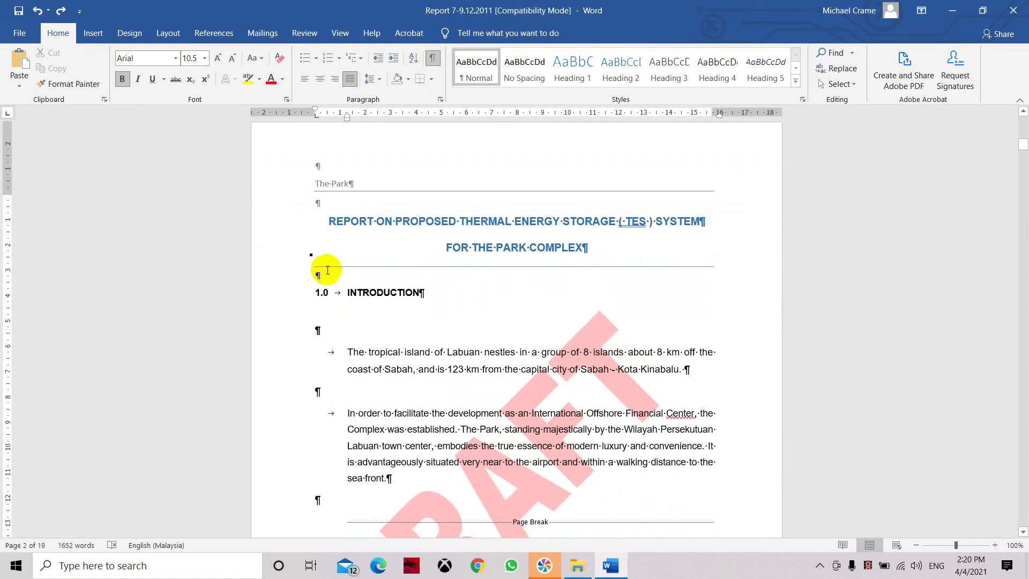
scroll(327, 269, "down", 2)
scroll(327, 286, "down", 1)
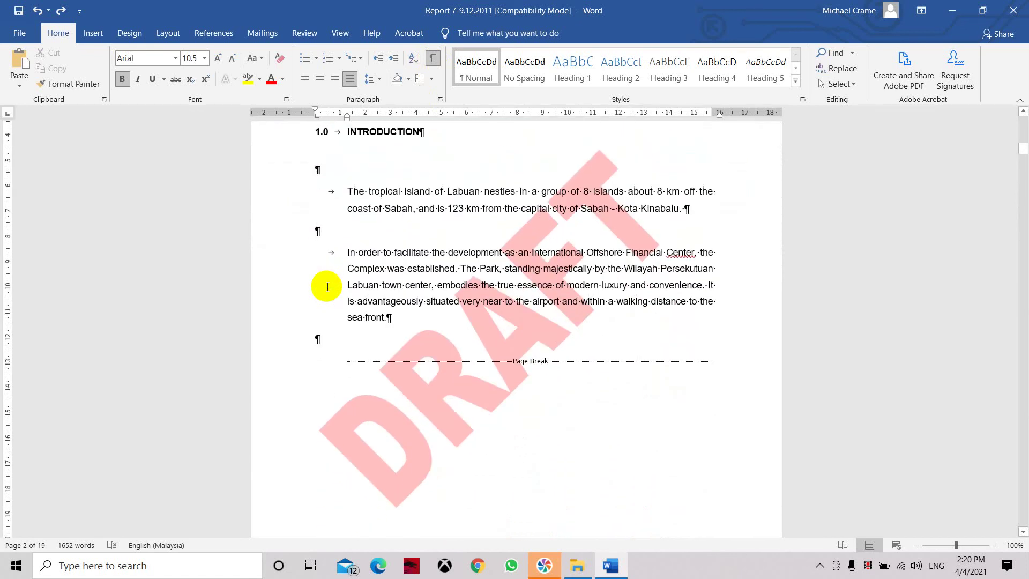
scroll(327, 286, "down", 2)
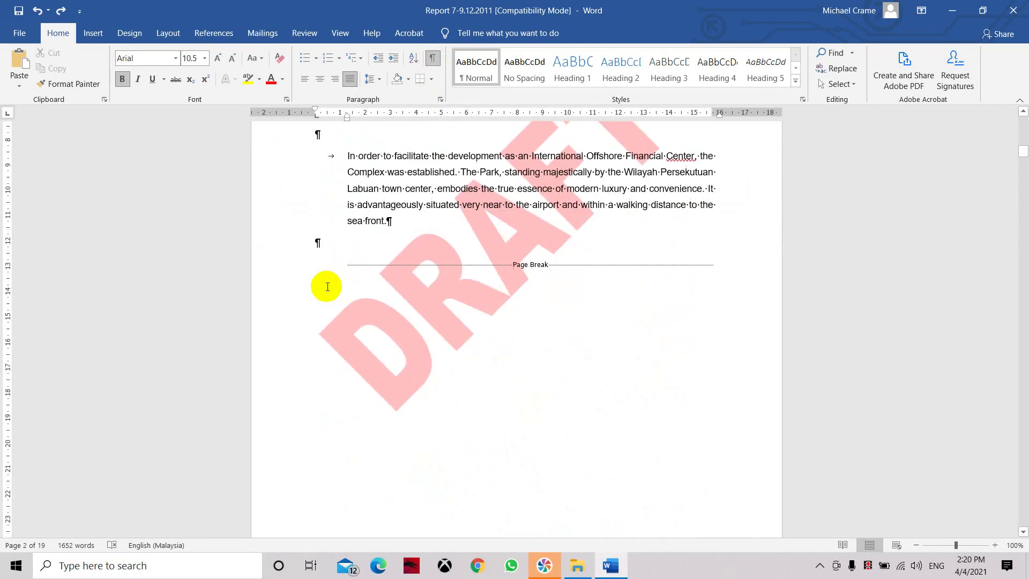
scroll(326, 286, "down", 3)
scroll(327, 287, "down", 2)
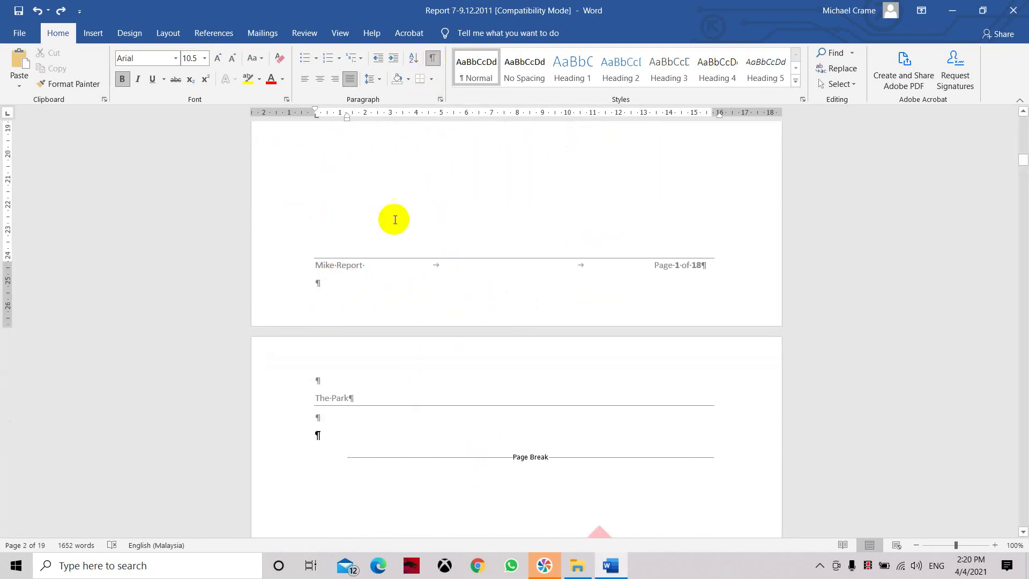
scroll(400, 295, "up", 4)
scroll(400, 295, "up", 3)
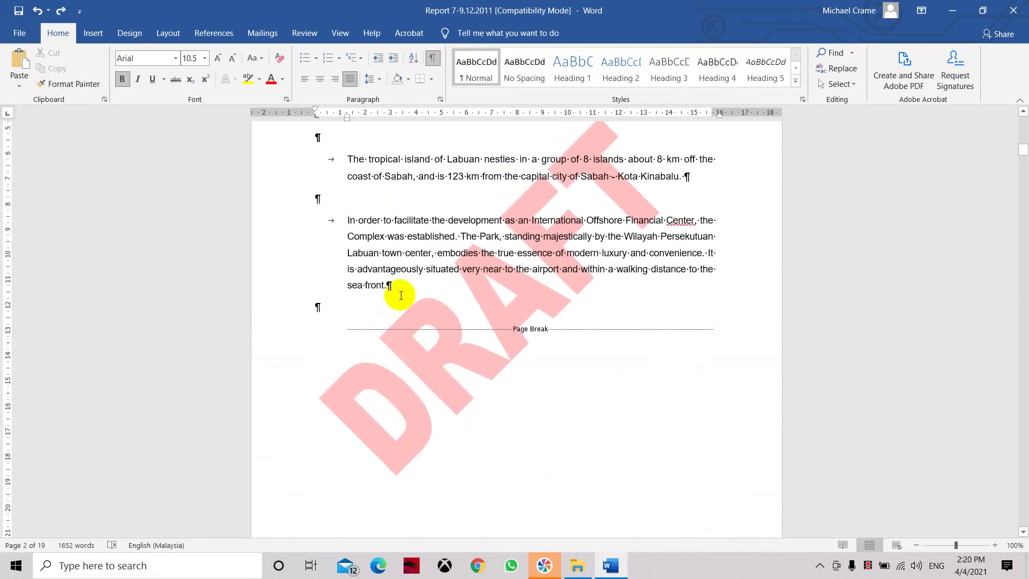
scroll(401, 295, "up", 1)
scroll(401, 295, "up", 2)
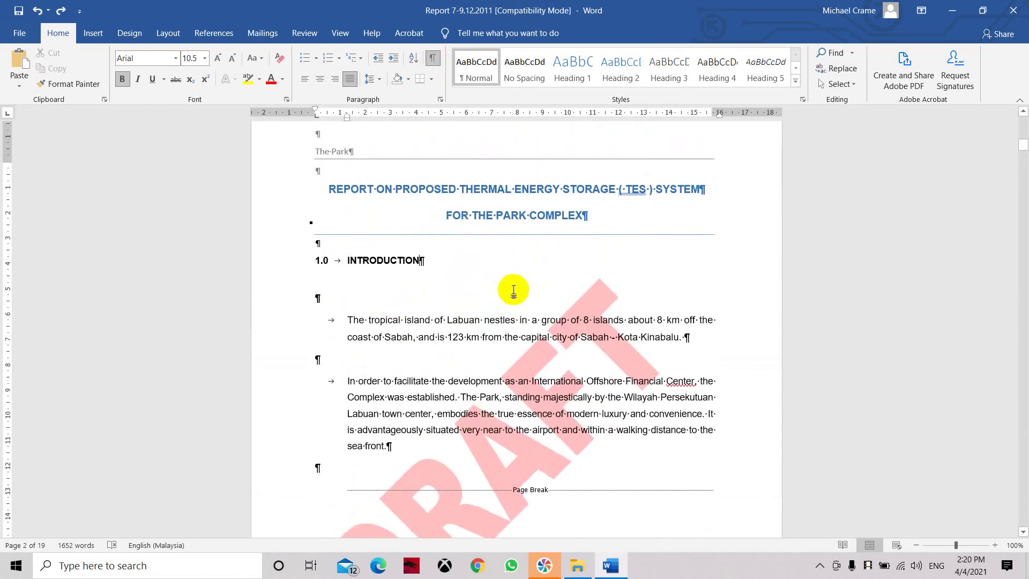
left_click(20, 33)
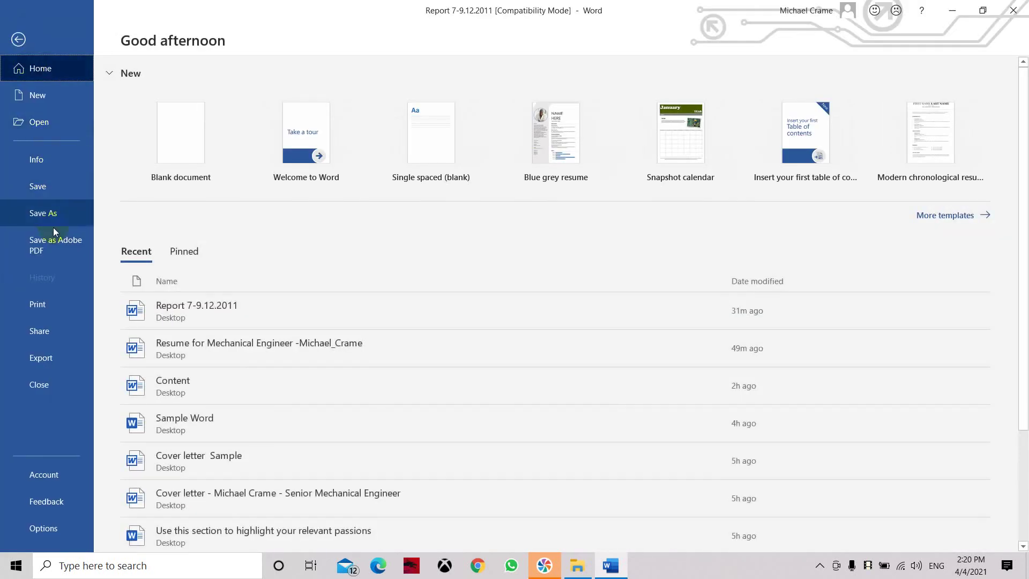
left_click(53, 303)
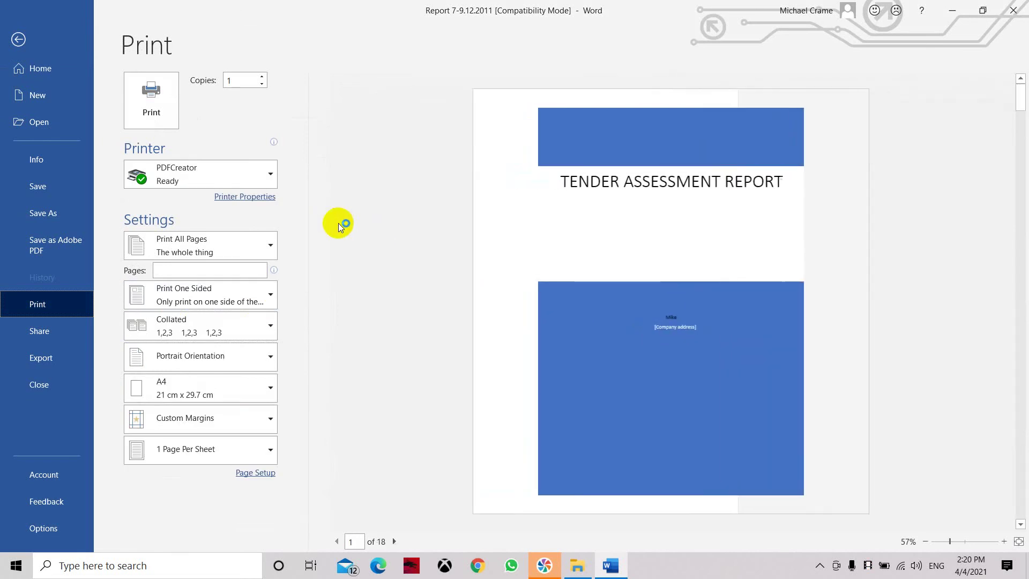
scroll(778, 336, "down", 2)
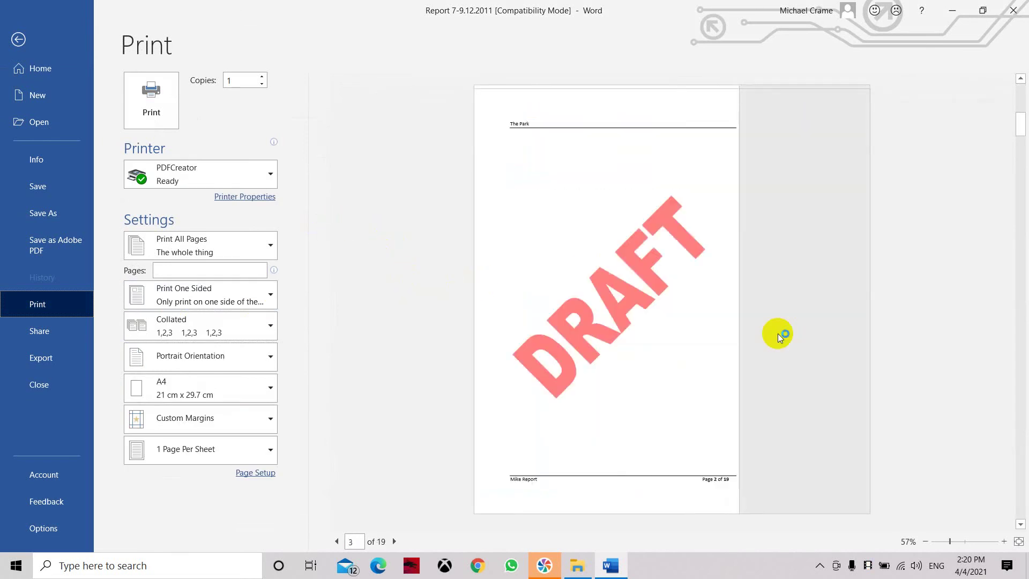
scroll(778, 336, "down", 1)
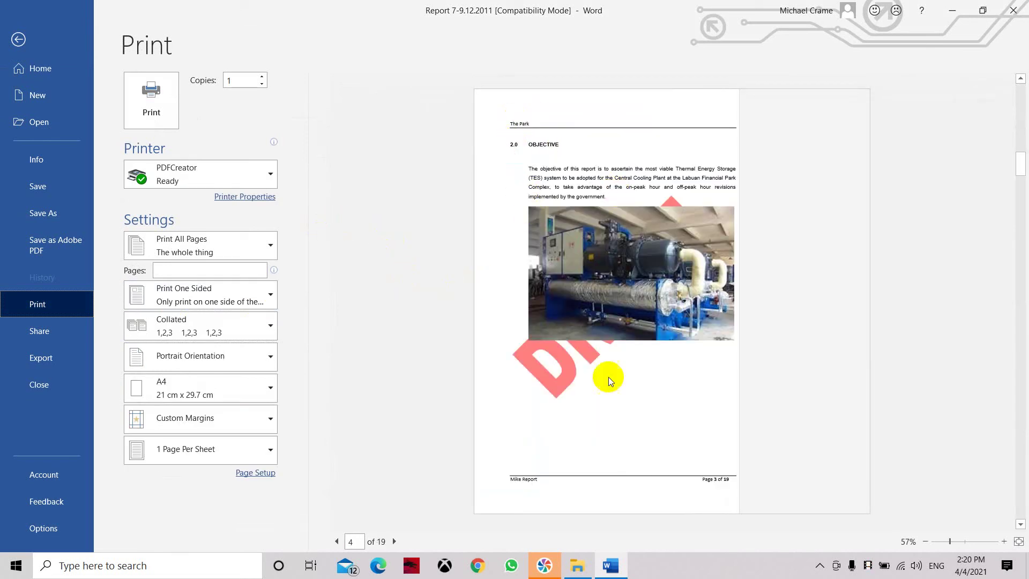
left_click(24, 71)
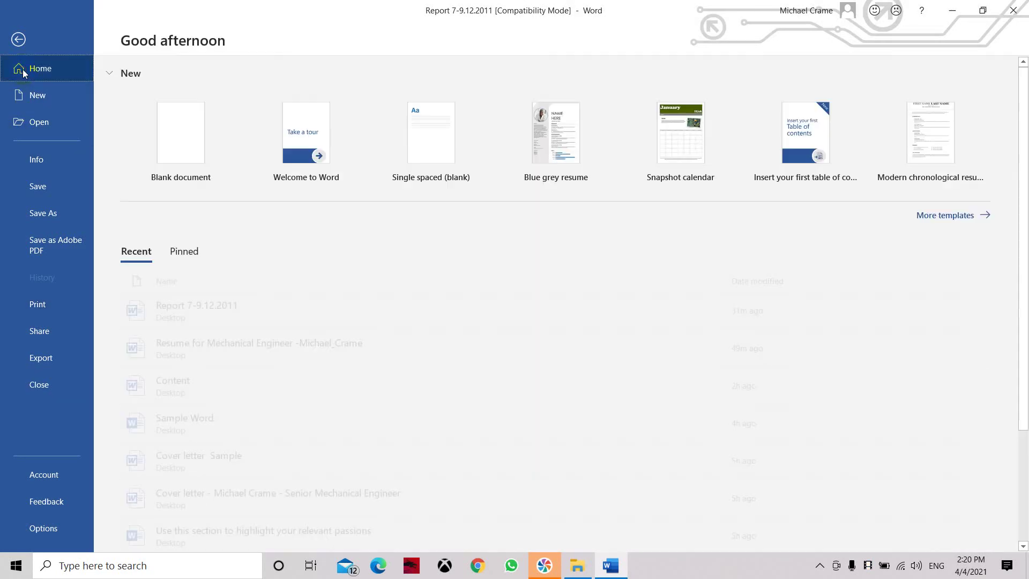
Return from the File screen to the report and clear the text selection.
left_click(18, 38)
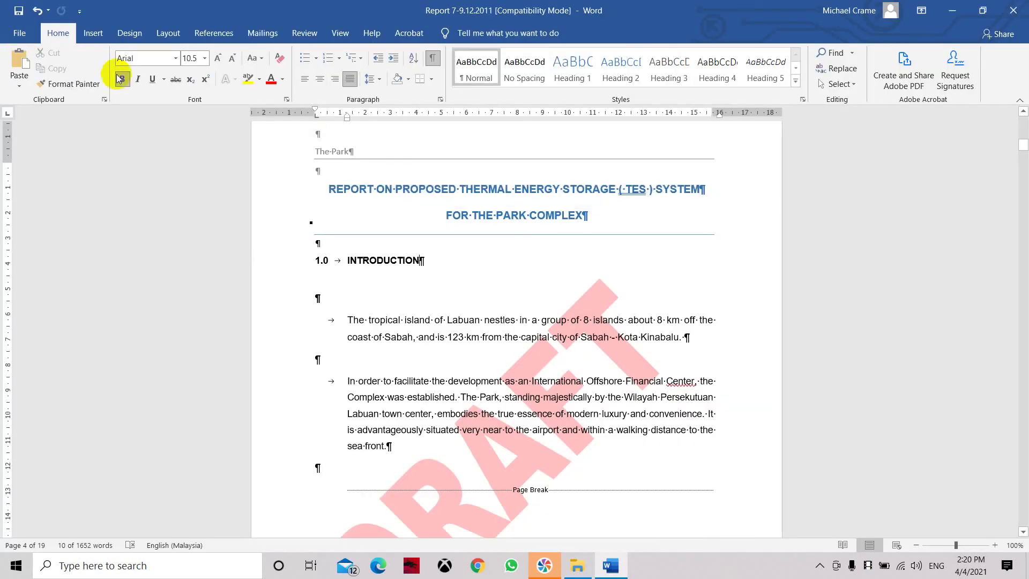
left_click(548, 231)
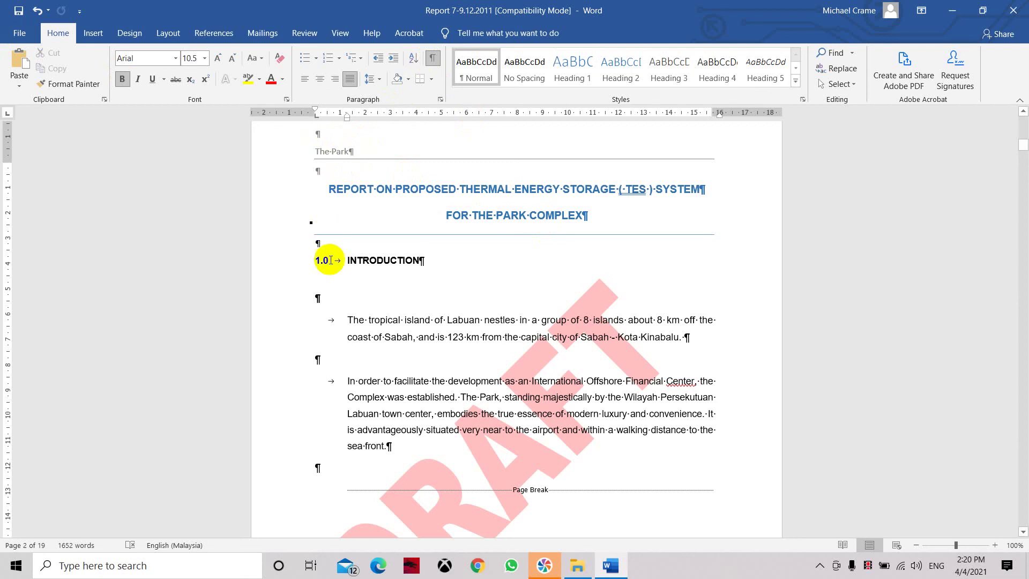
scroll(329, 260, "down", 3)
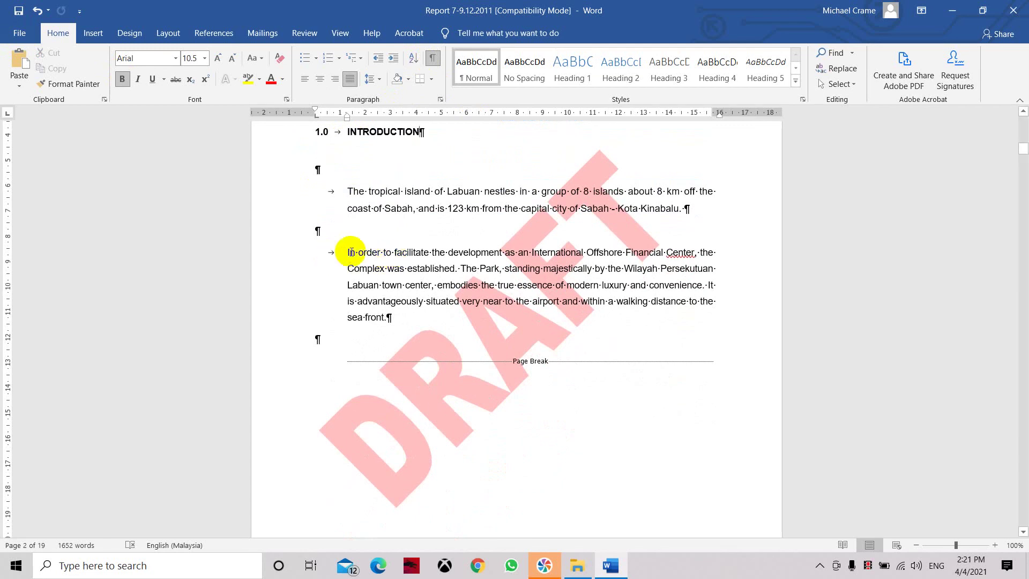
scroll(383, 252, "down", 3)
scroll(383, 253, "down", 4)
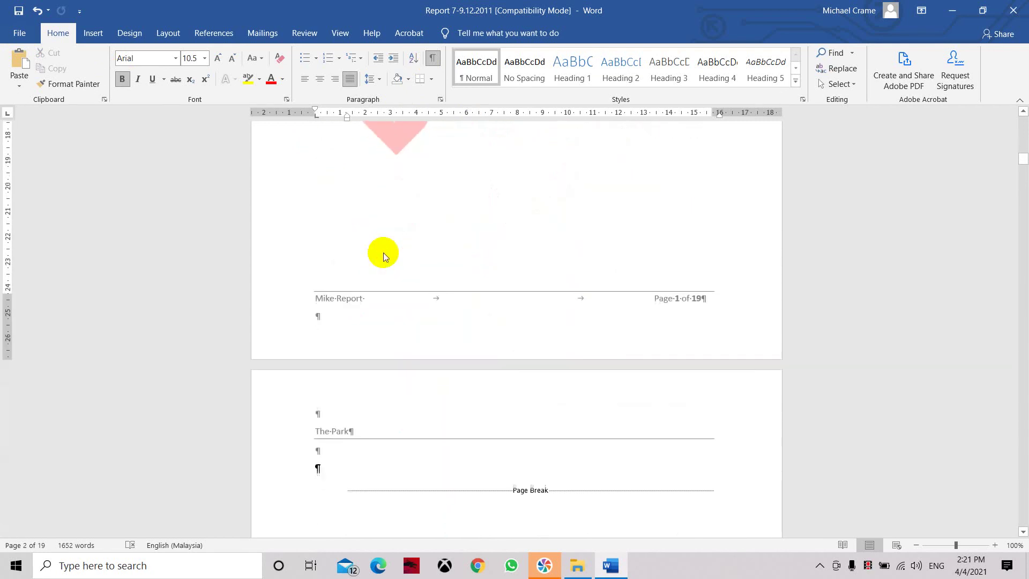
scroll(383, 252, "down", 4)
scroll(383, 252, "down", 4)
scroll(384, 252, "down", 5)
scroll(384, 253, "down", 3)
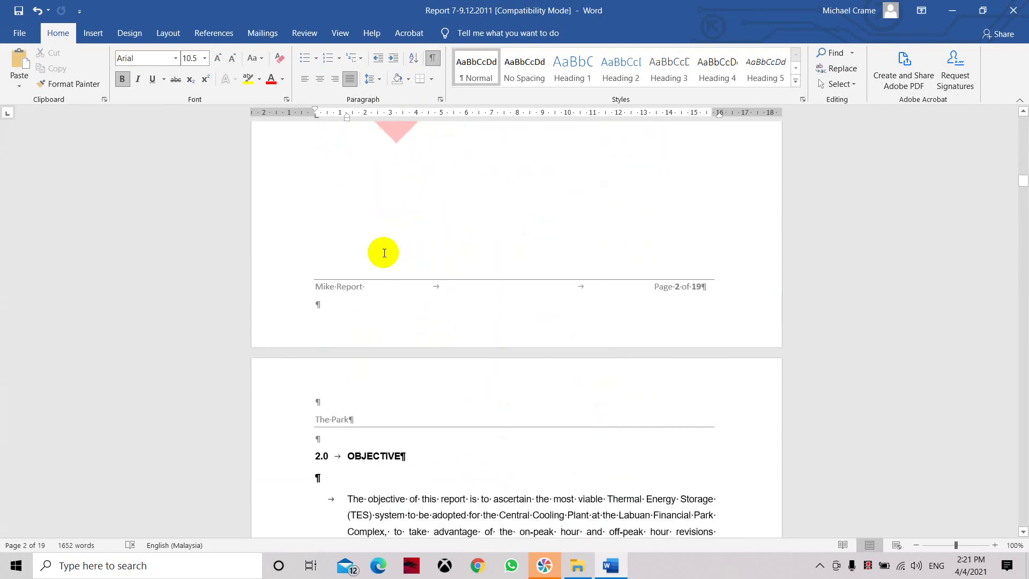
scroll(384, 253, "down", 1)
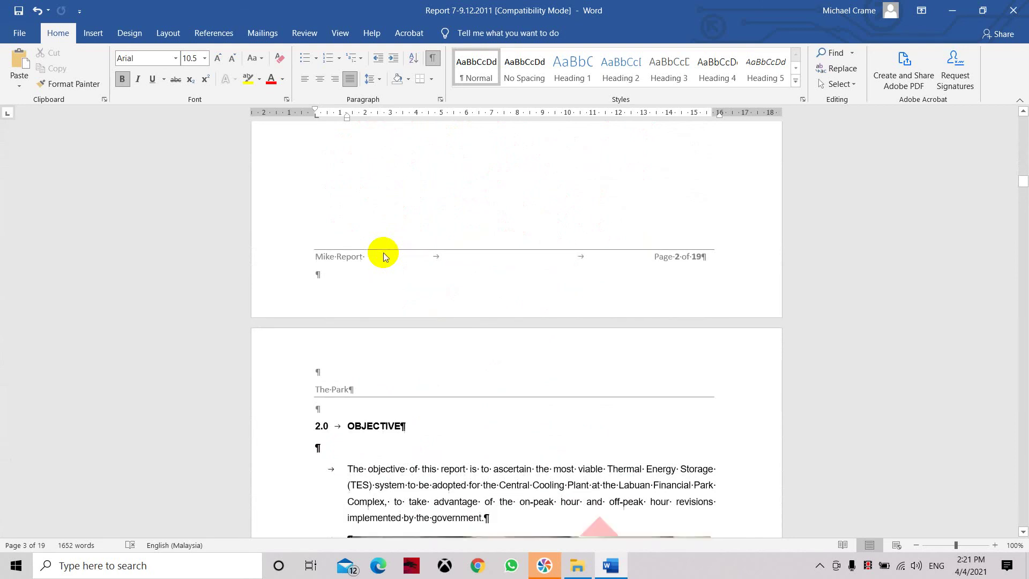
scroll(383, 252, "down", 4)
scroll(383, 253, "down", 3)
scroll(384, 253, "down", 4)
scroll(384, 253, "down", 4)
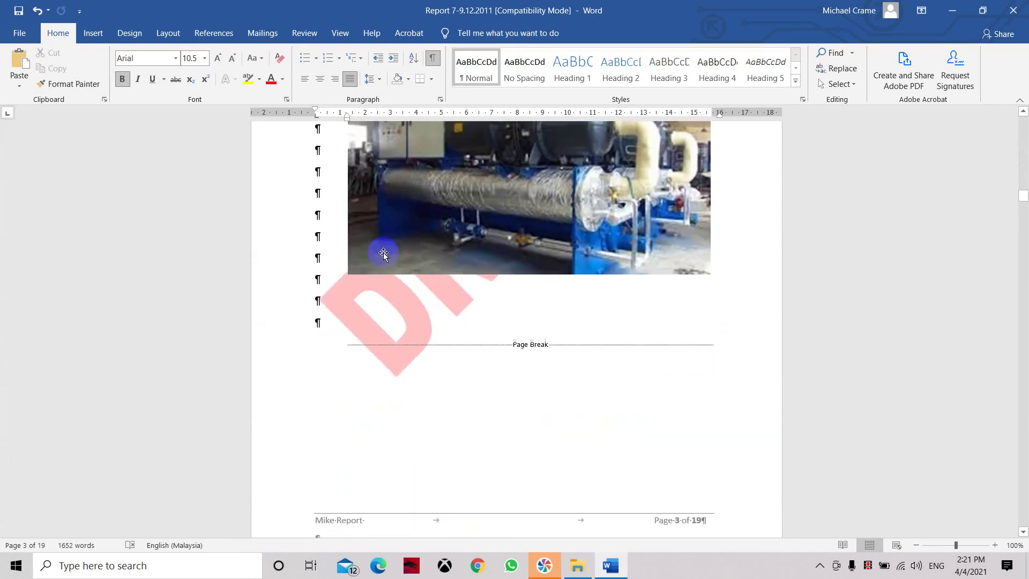
scroll(384, 252, "down", 1)
scroll(383, 253, "down", 3)
scroll(384, 253, "down", 2)
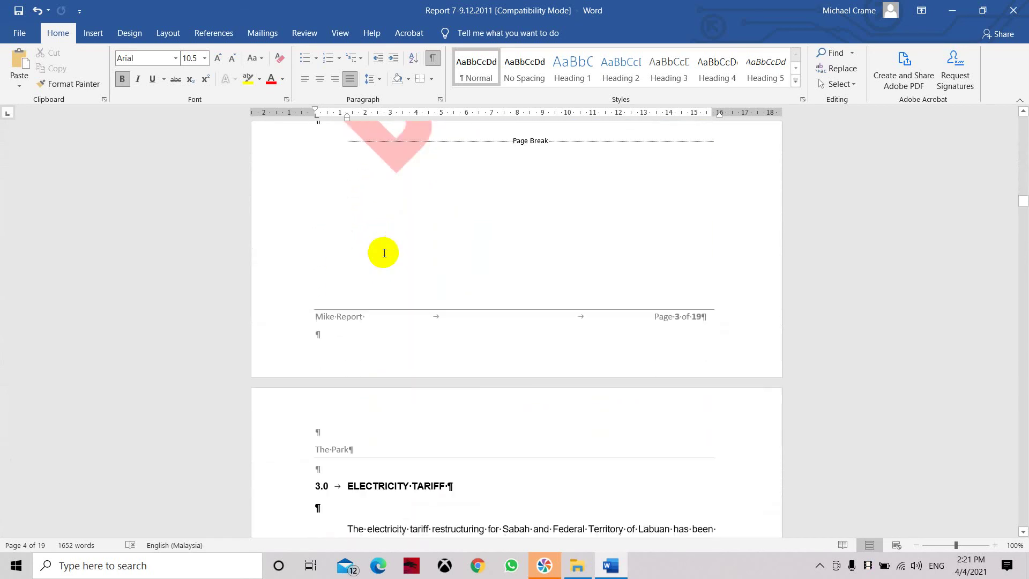
scroll(383, 253, "down", 3)
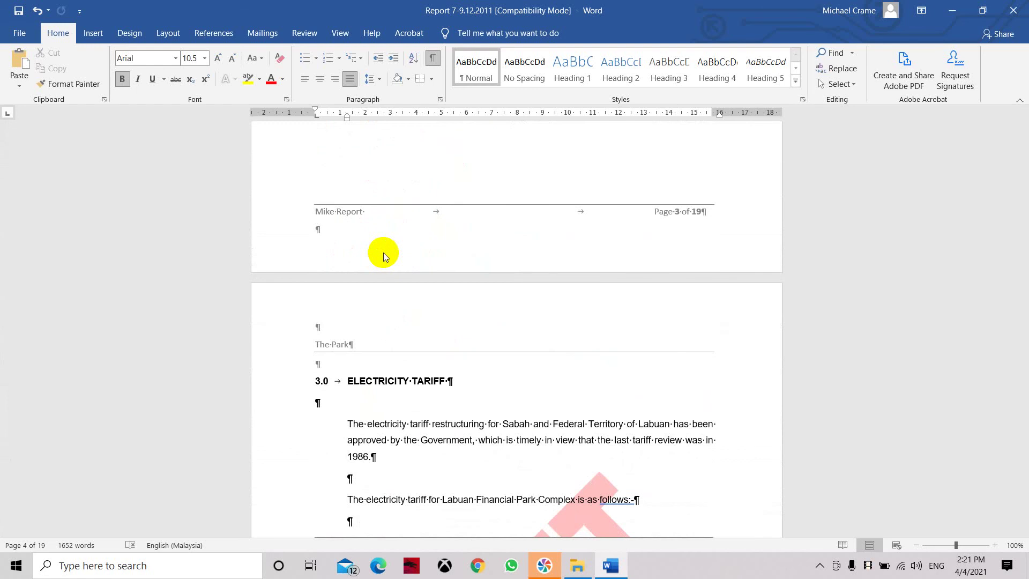
scroll(383, 252, "down", 2)
scroll(383, 253, "down", 3)
scroll(384, 252, "down", 5)
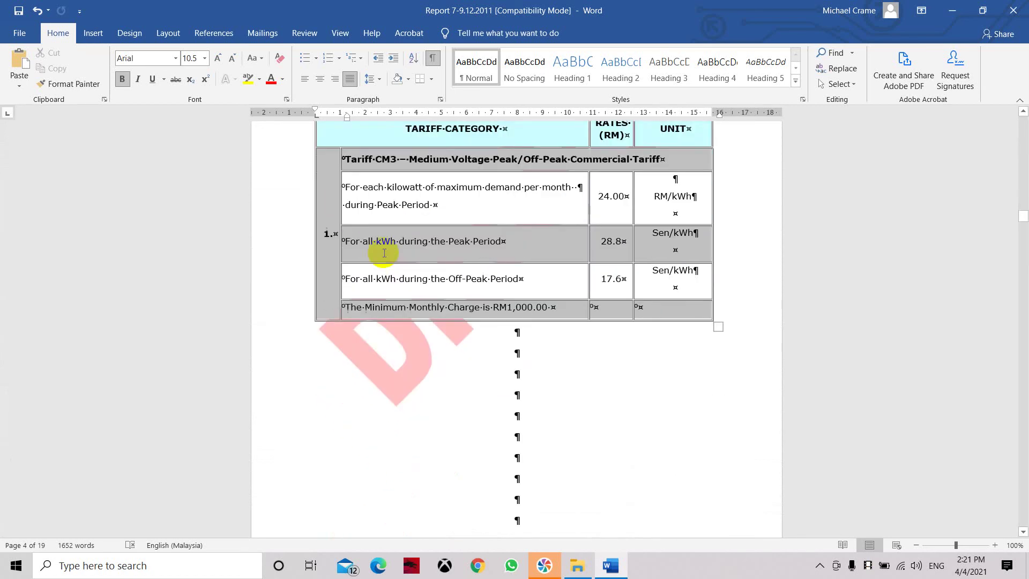
scroll(384, 253, "down", 3)
scroll(384, 253, "down", 3)
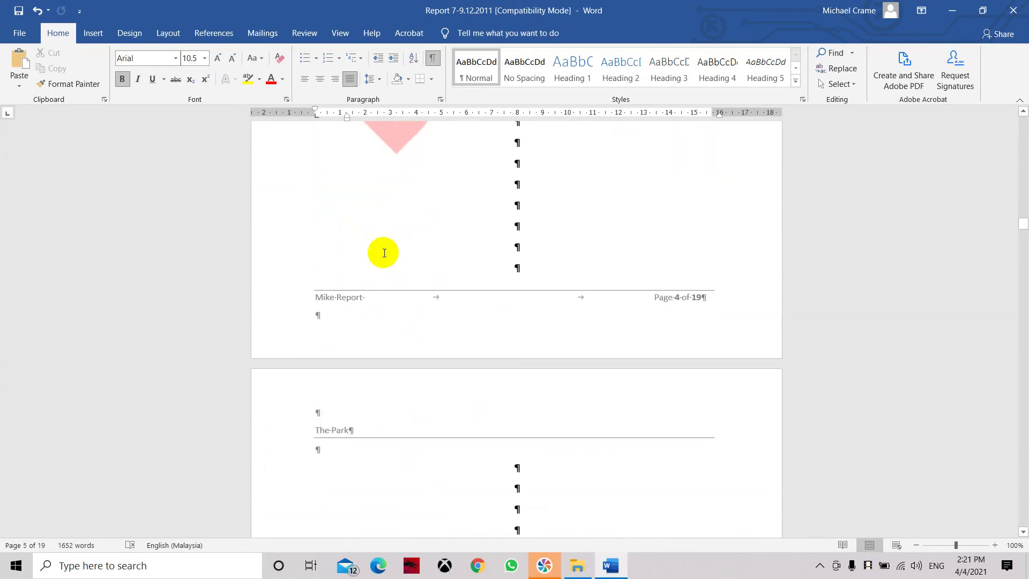
scroll(384, 253, "down", 15)
scroll(383, 253, "up", 8)
scroll(384, 253, "up", 5)
scroll(383, 253, "up", 3)
scroll(383, 253, "up", 4)
scroll(383, 253, "up", 4)
scroll(384, 253, "up", 4)
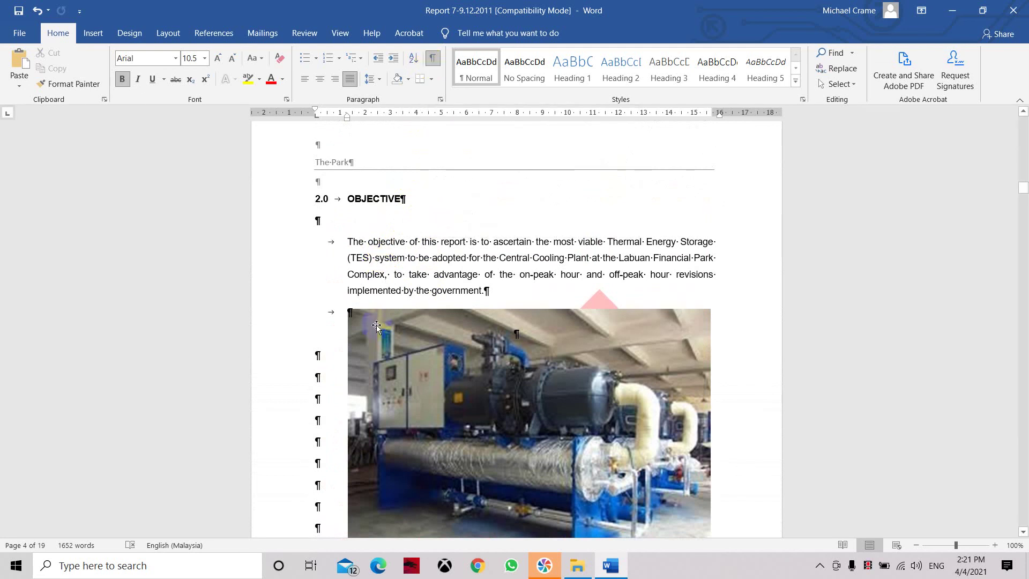
scroll(377, 326, "down", 8)
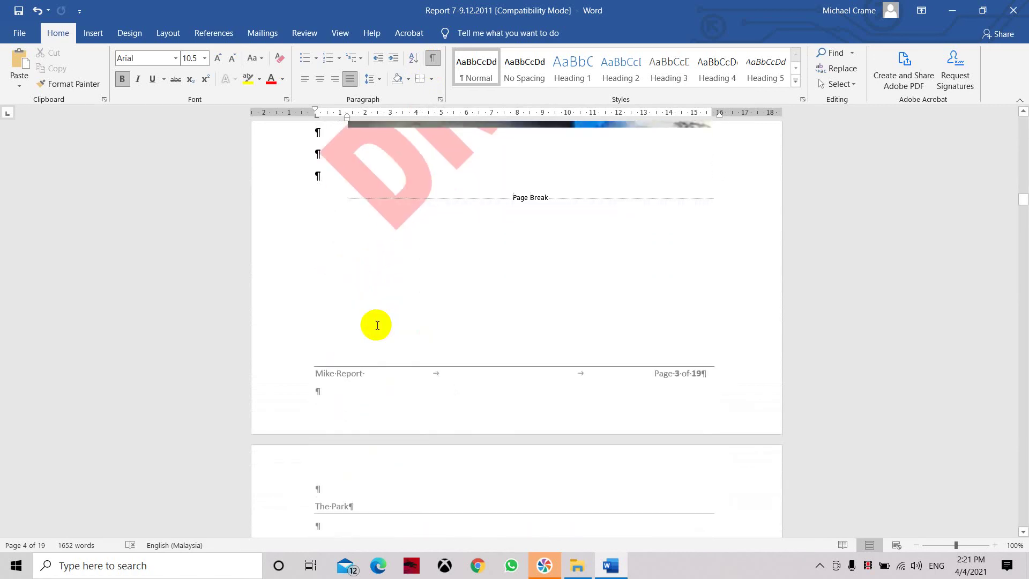
scroll(377, 325, "down", 4)
scroll(372, 324, "down", 3)
scroll(338, 337, "down", 2)
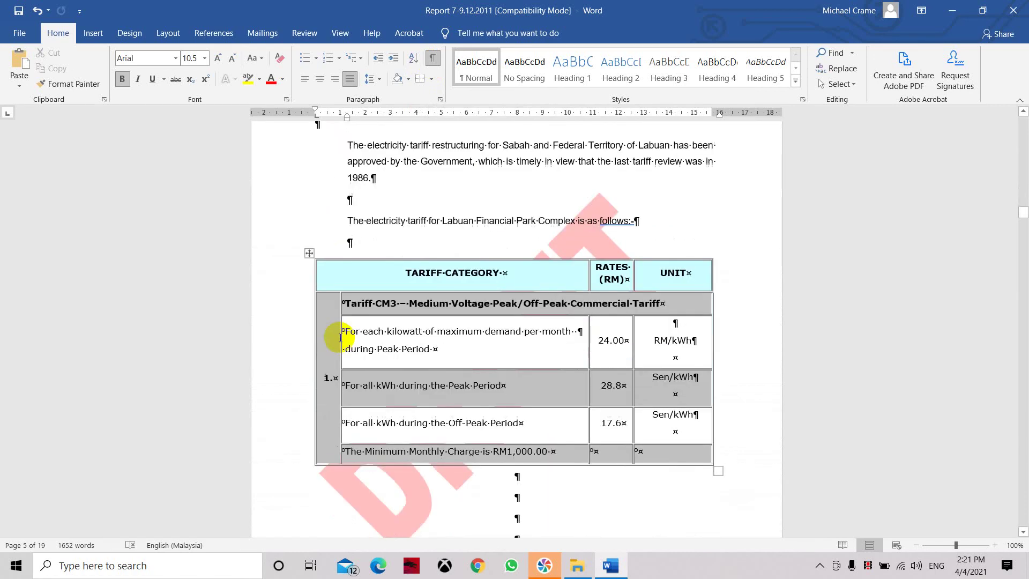
scroll(339, 338, "down", 3)
scroll(340, 338, "down", 2)
scroll(340, 338, "down", 3)
scroll(339, 338, "down", 4)
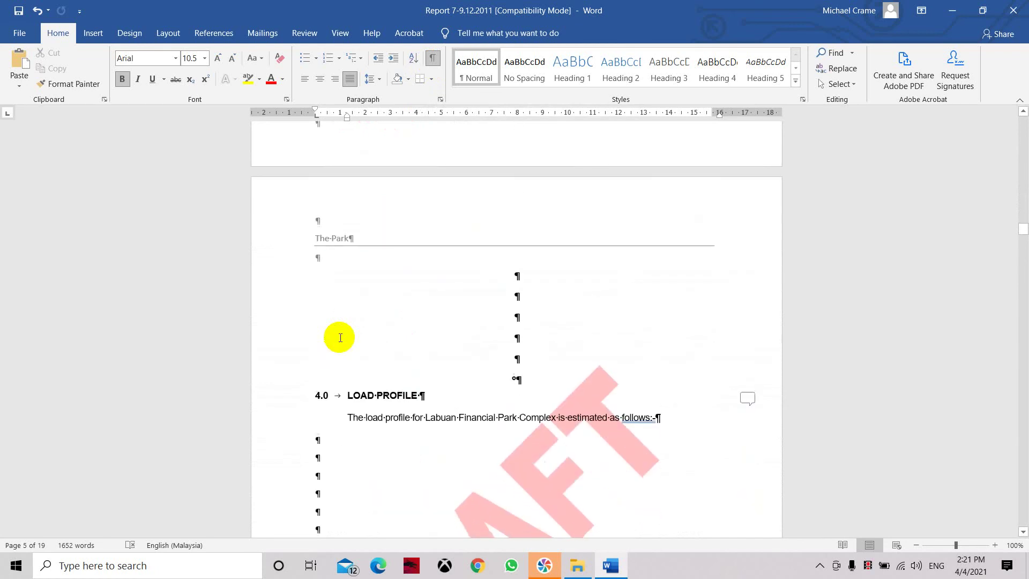
scroll(340, 337, "down", 3)
scroll(340, 337, "down", 3)
scroll(340, 338, "down", 3)
scroll(339, 338, "down", 4)
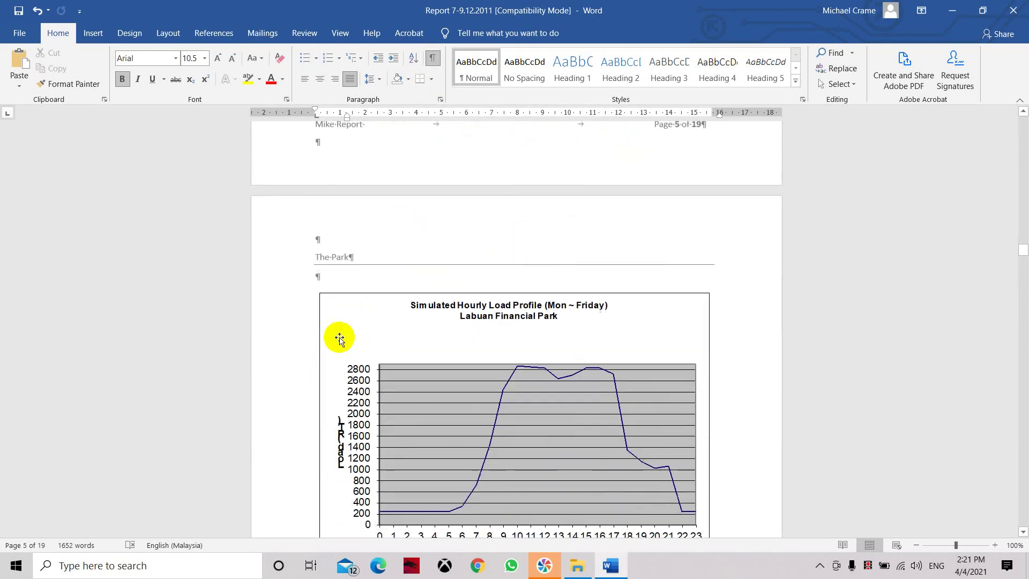
scroll(339, 337, "down", 4)
scroll(339, 336, "down", 4)
scroll(339, 338, "down", 3)
scroll(336, 341, "down", 3)
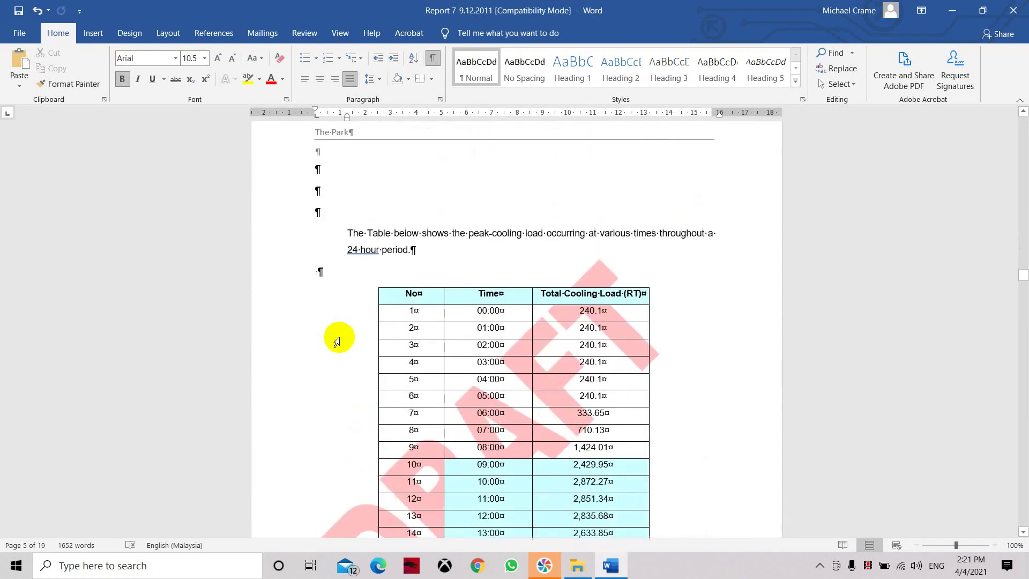
scroll(338, 339, "down", 2)
scroll(361, 282, "down", 3)
scroll(391, 209, "up", 6)
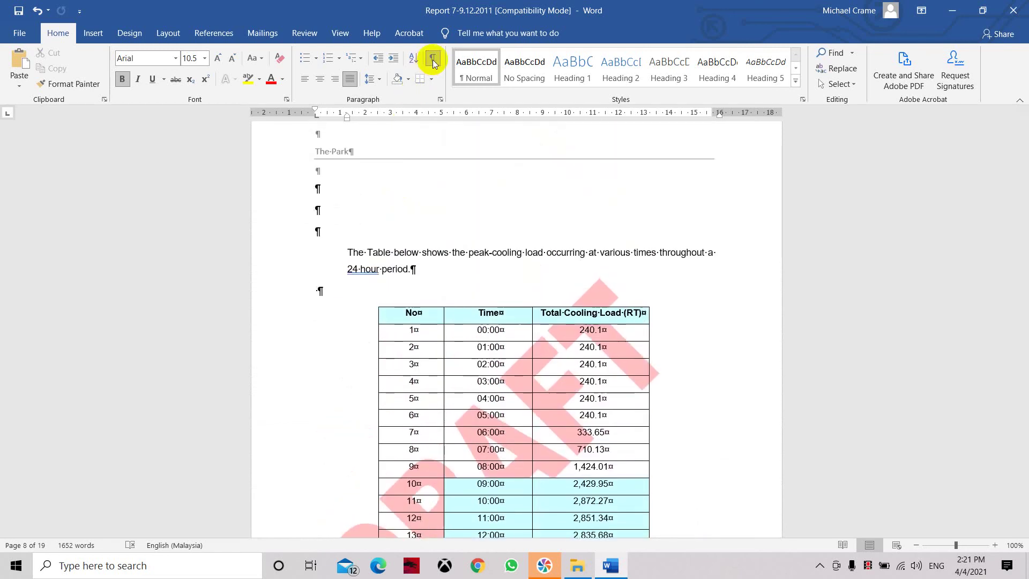
Turn off Show/Hide ¶ so the report's formatting marks are hidden.
left_click(432, 60)
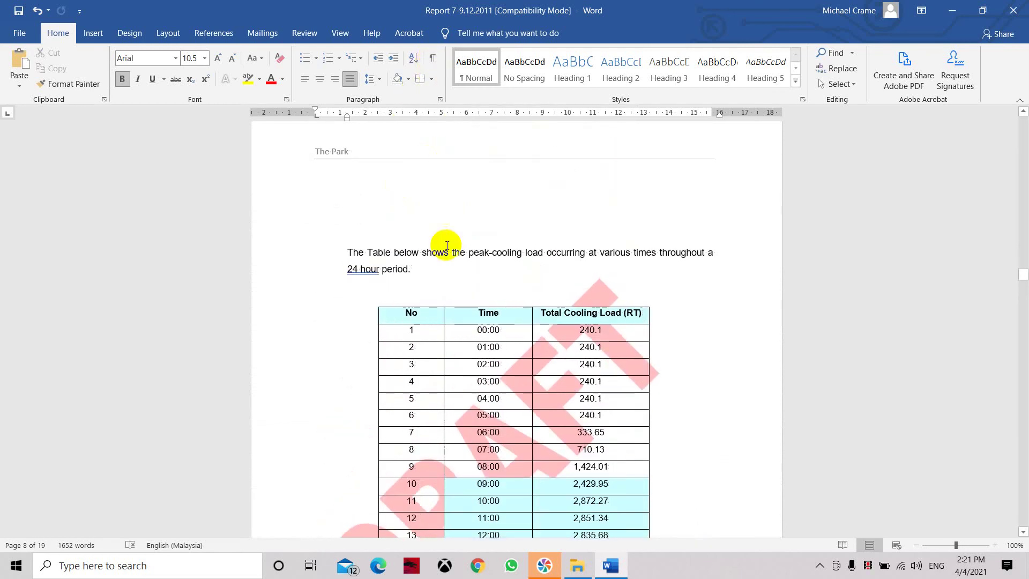
scroll(431, 358, "up", 5)
scroll(432, 358, "up", 5)
scroll(431, 358, "up", 5)
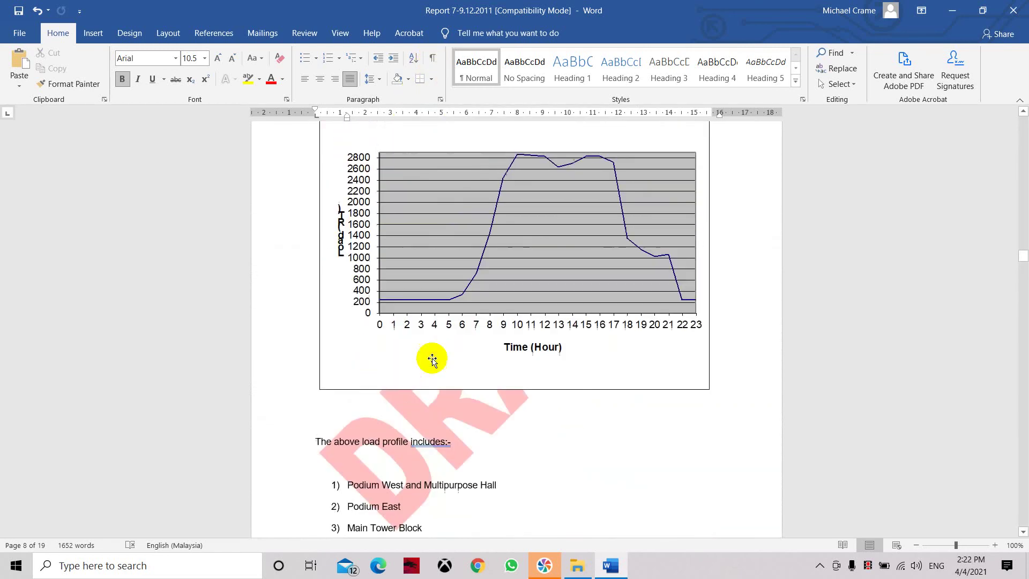
scroll(432, 359, "up", 4)
scroll(432, 360, "up", 5)
scroll(432, 359, "up", 5)
scroll(431, 359, "up", 5)
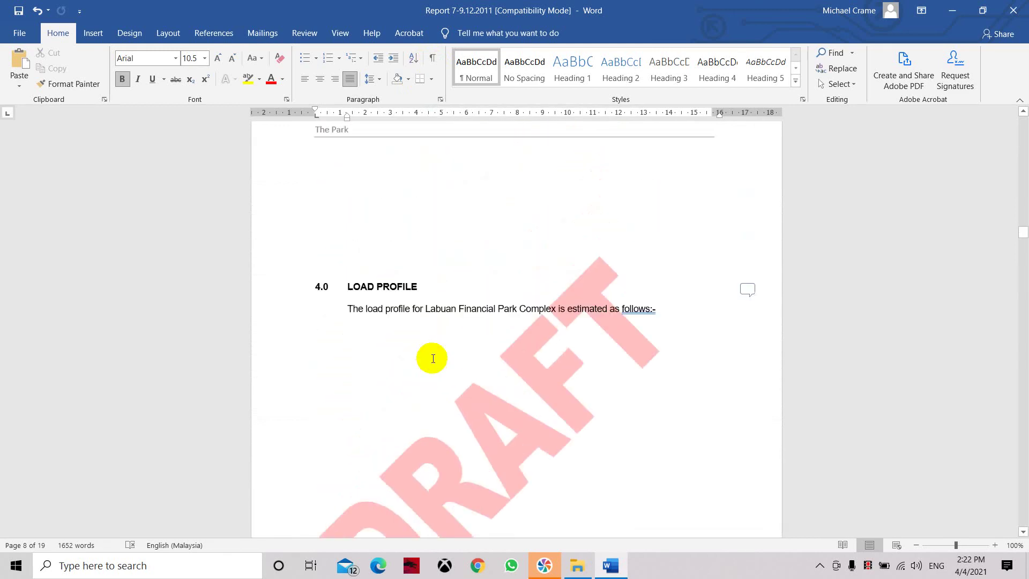
scroll(432, 359, "up", 4)
scroll(433, 359, "up", 5)
scroll(433, 360, "up", 5)
scroll(437, 352, "up", 1)
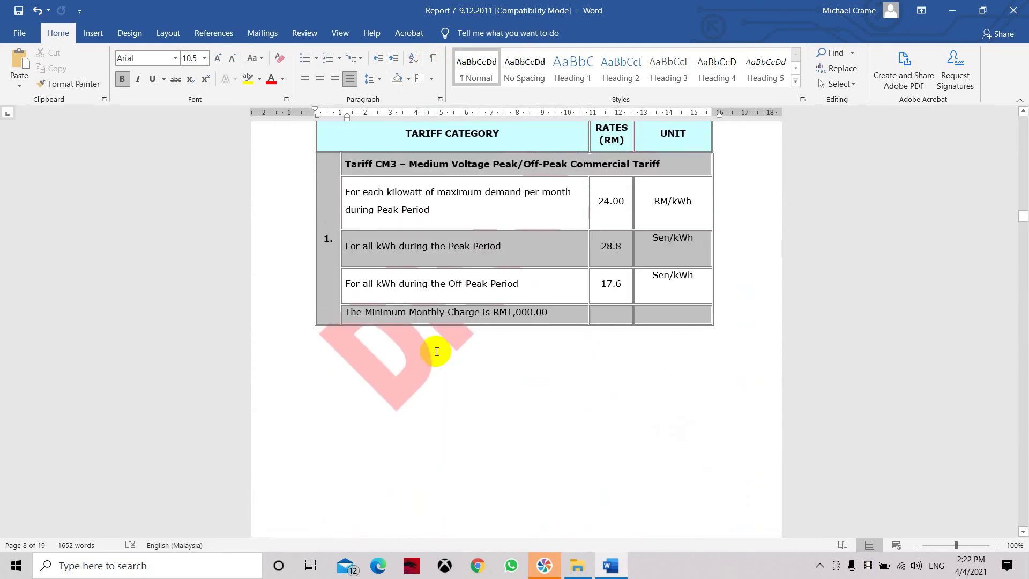
scroll(437, 351, "up", 4)
scroll(435, 352, "up", 5)
scroll(436, 351, "up", 2)
scroll(436, 351, "up", 5)
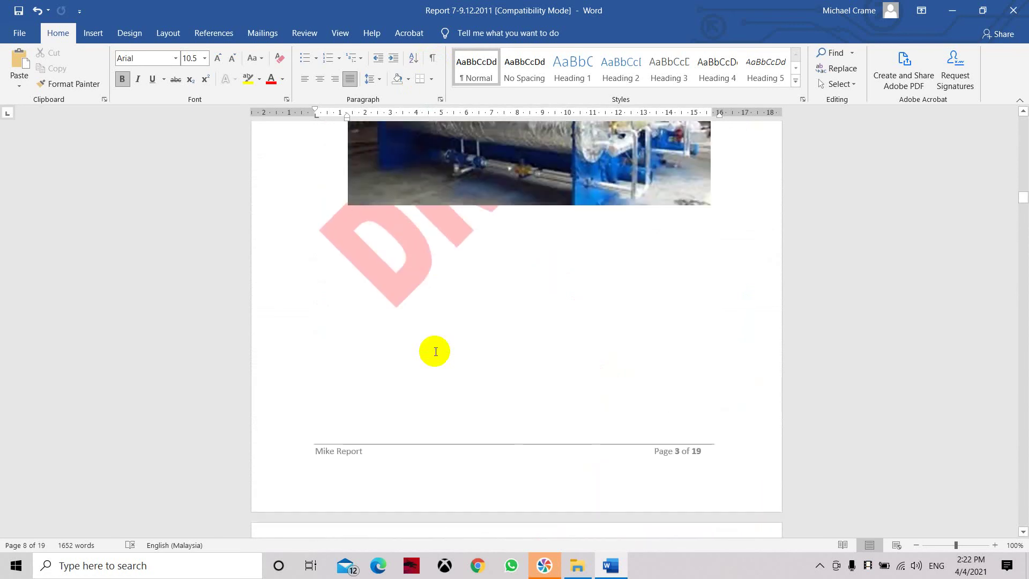
scroll(435, 352, "up", 3)
scroll(435, 351, "up", 3)
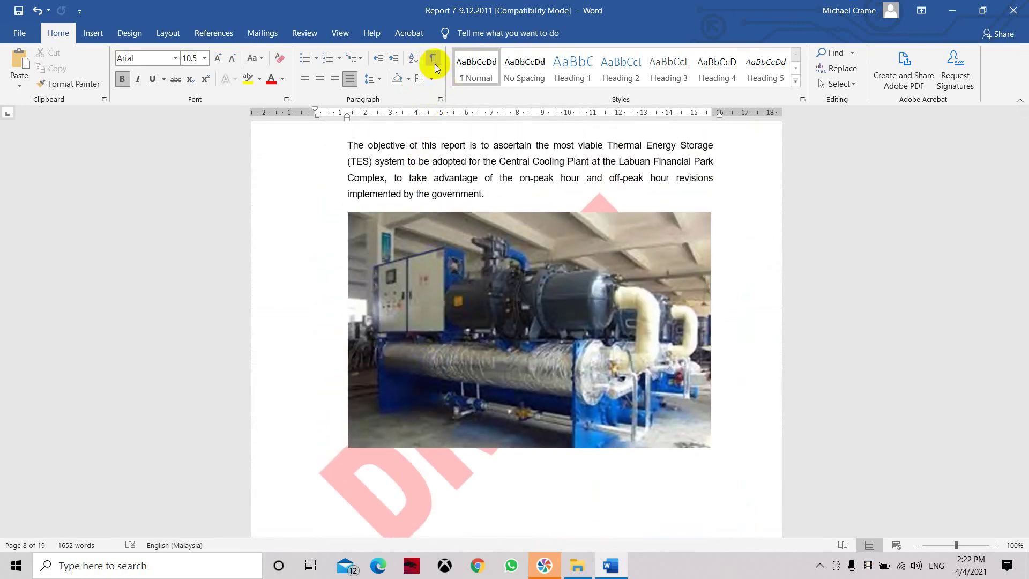